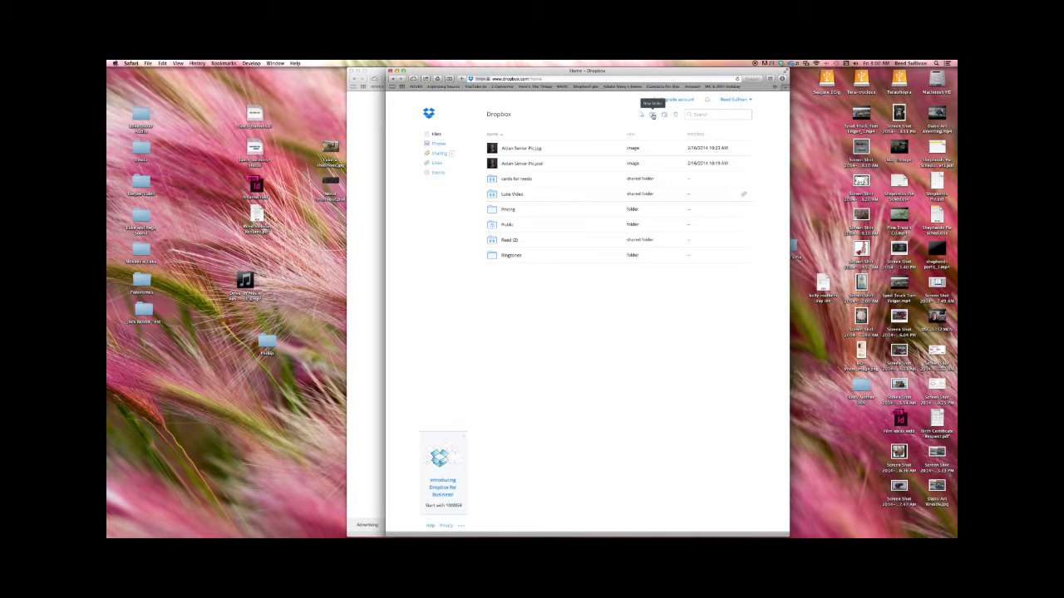
Step: Create a folder named 'Book' in the Dropbox home list and select it
click(654, 116)
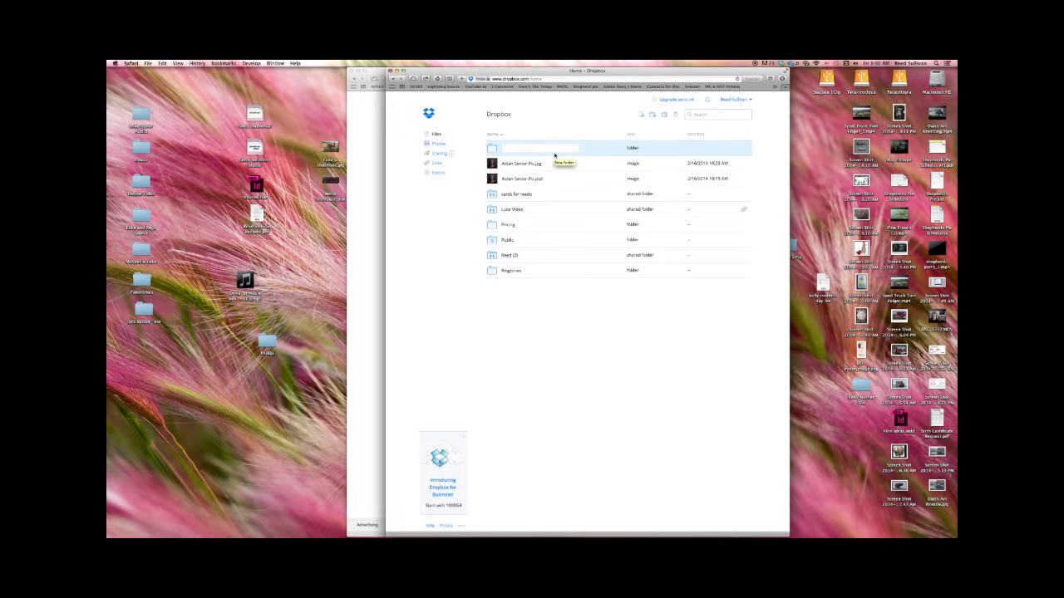
text(Book)
key(Return)
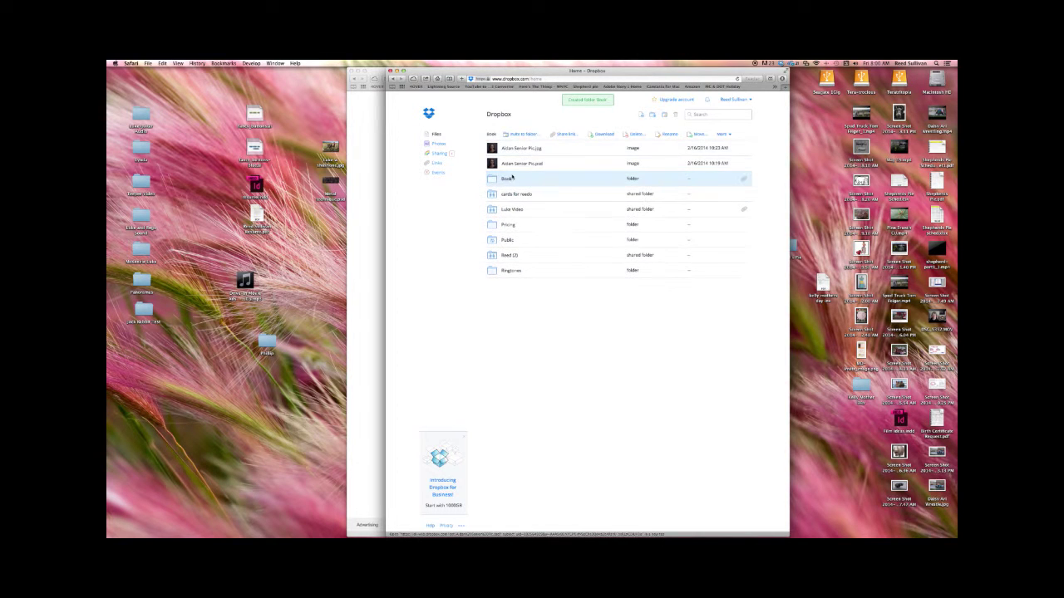
click(585, 196)
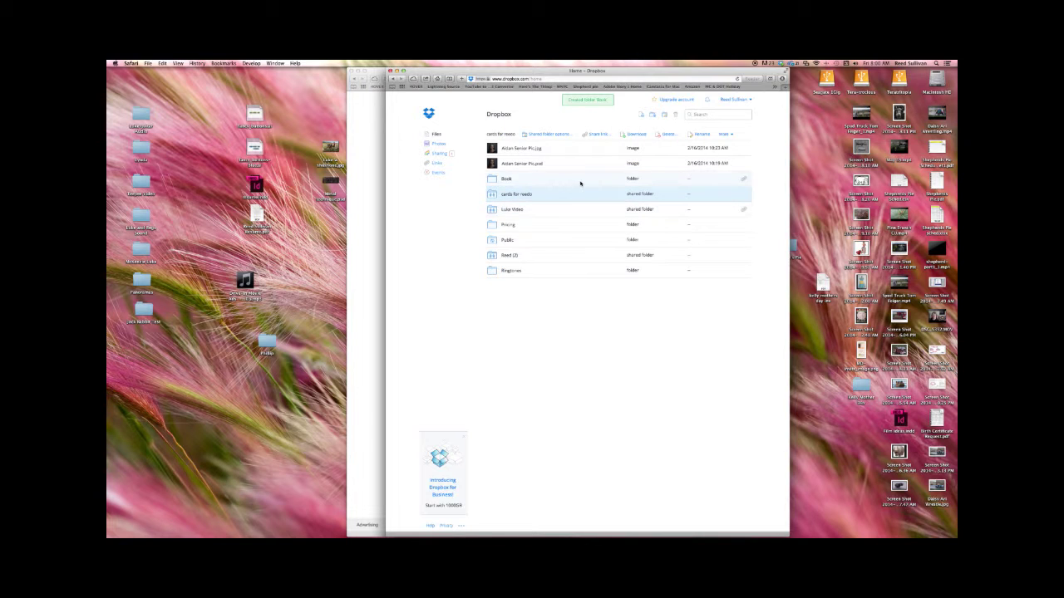
click(581, 182)
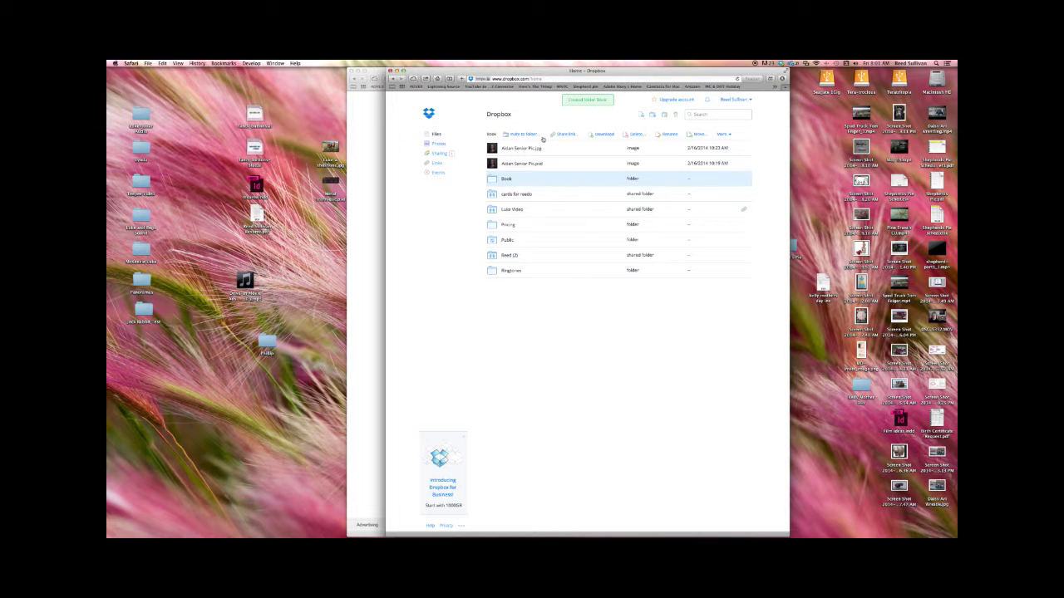
Step: Upload Daisy Art Wrestle.jpg to Dropbox and drag it into the Book folder
click(640, 116)
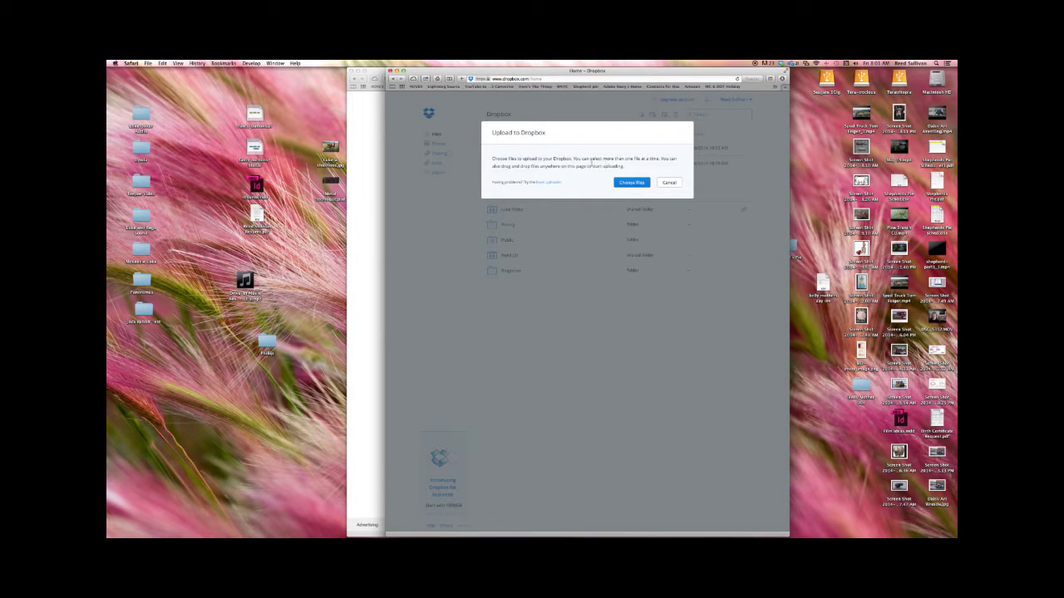
click(625, 183)
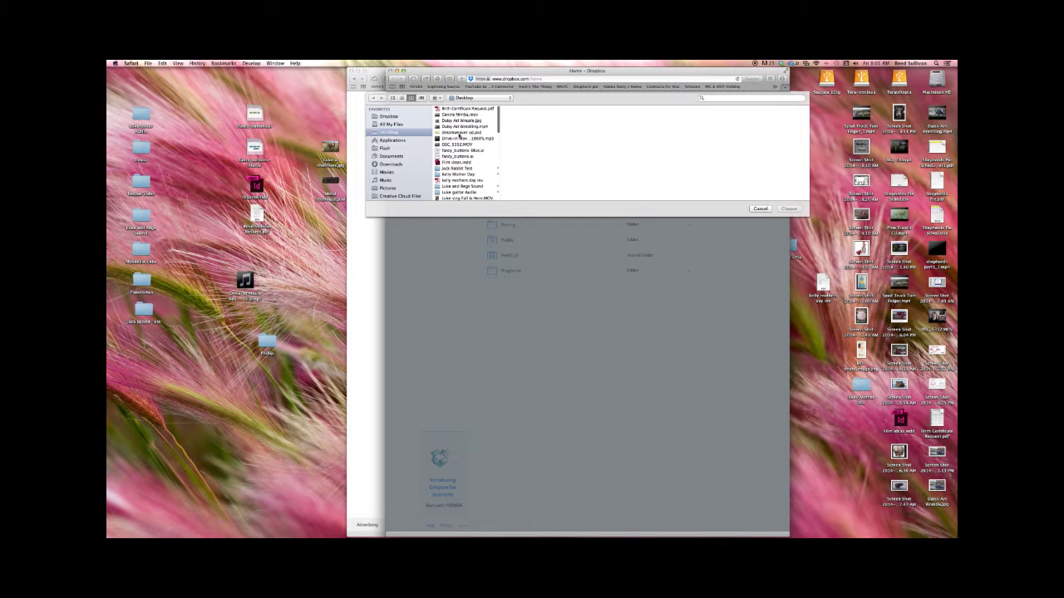
click(461, 126)
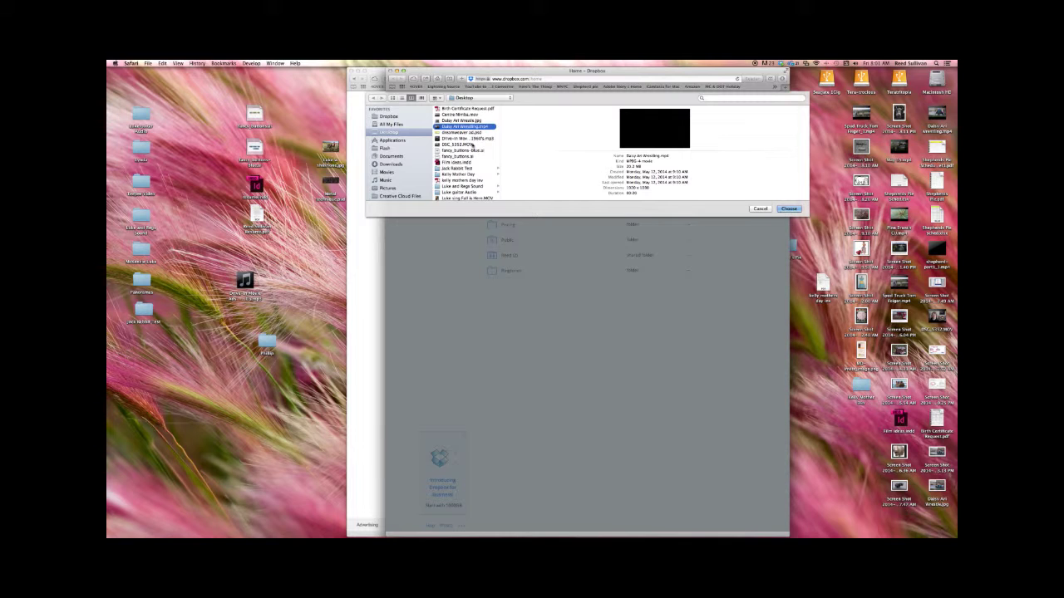
click(458, 121)
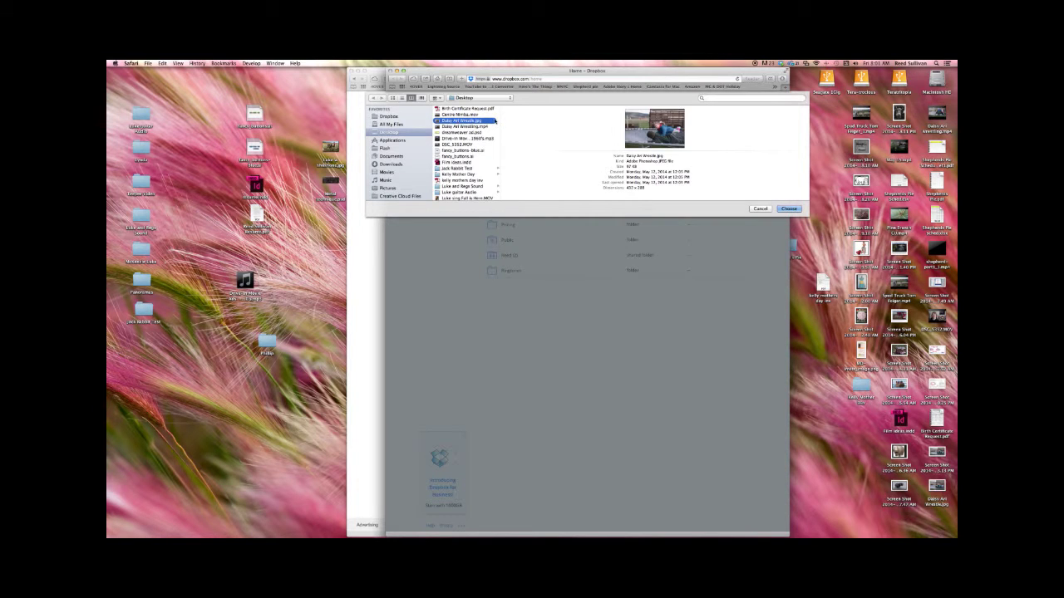
key(Return)
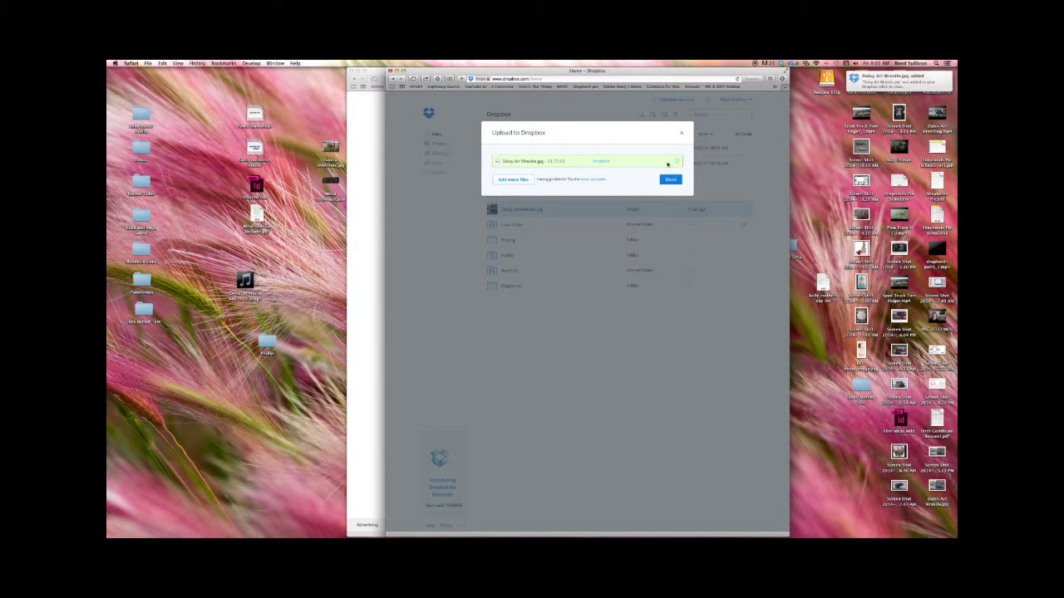
click(667, 180)
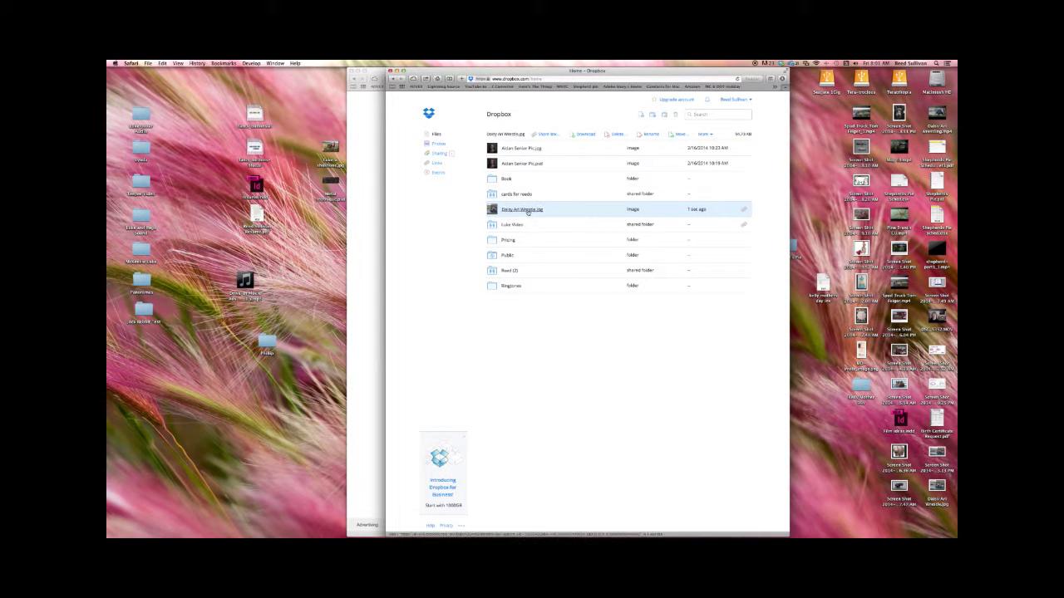
drag(591, 216, 507, 181)
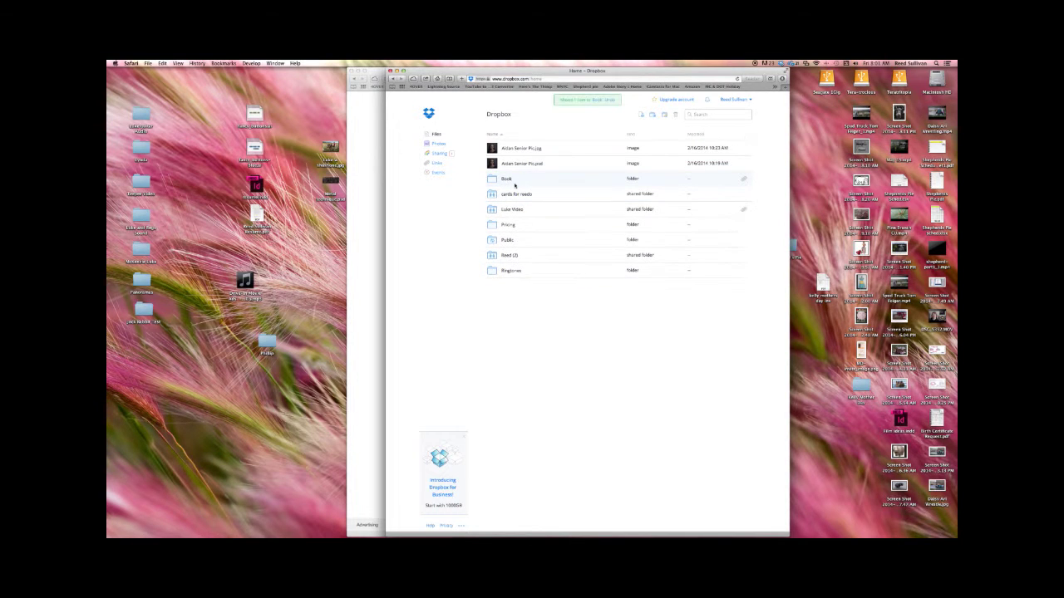
click(509, 181)
click(509, 181)
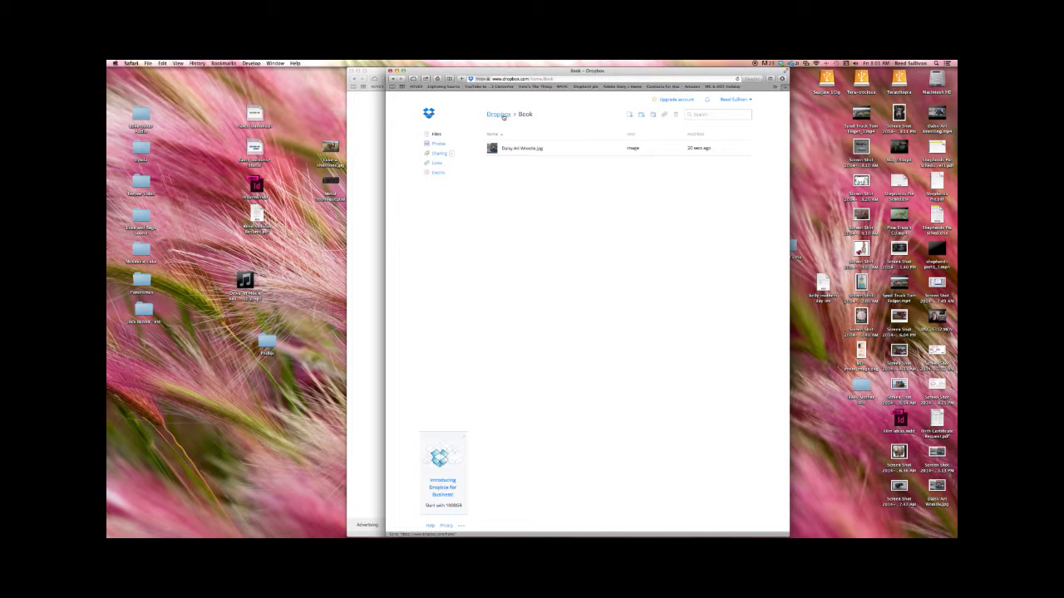
click(502, 115)
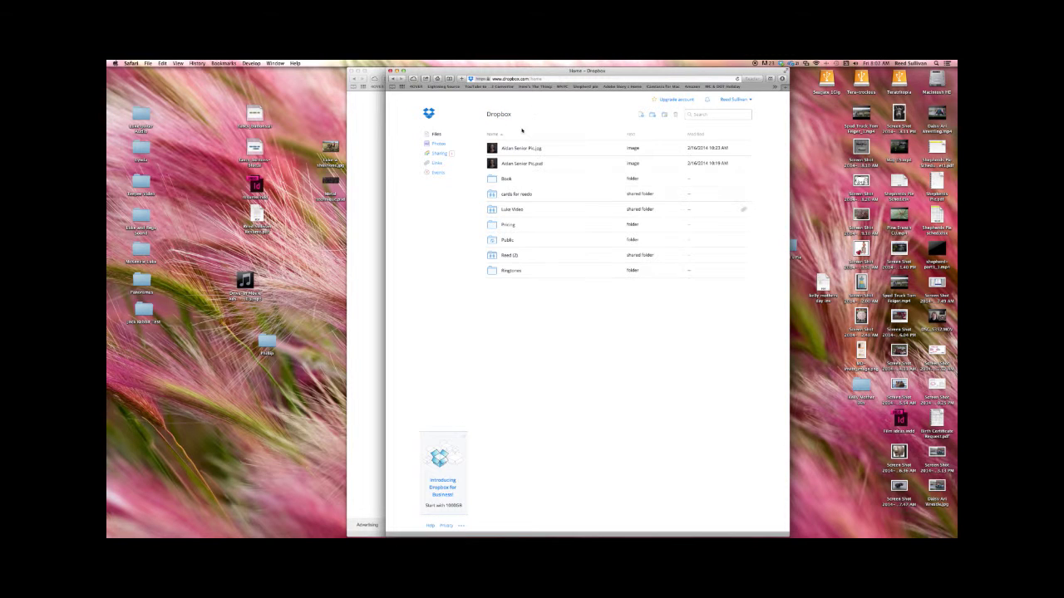
click(531, 181)
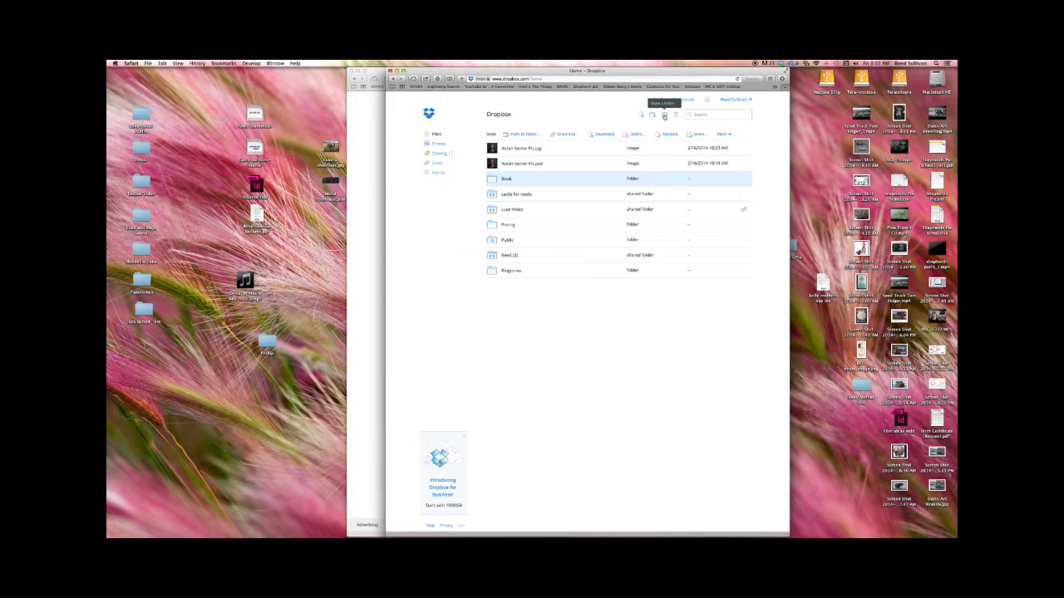
Step: Begin sharing the existing Book folder and typing an invitee, then switch to the Google window
click(664, 116)
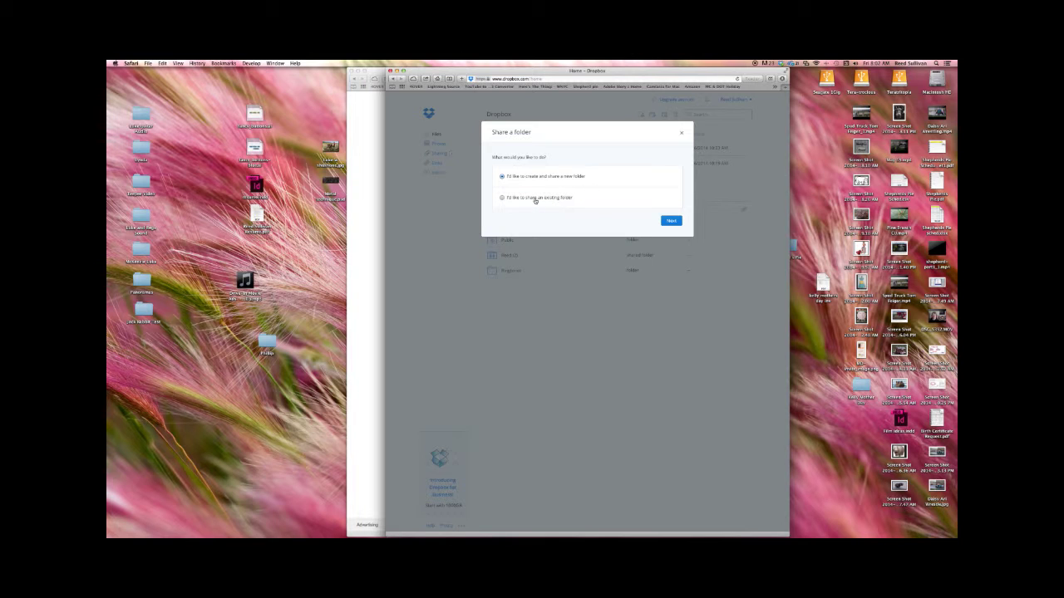
click(503, 200)
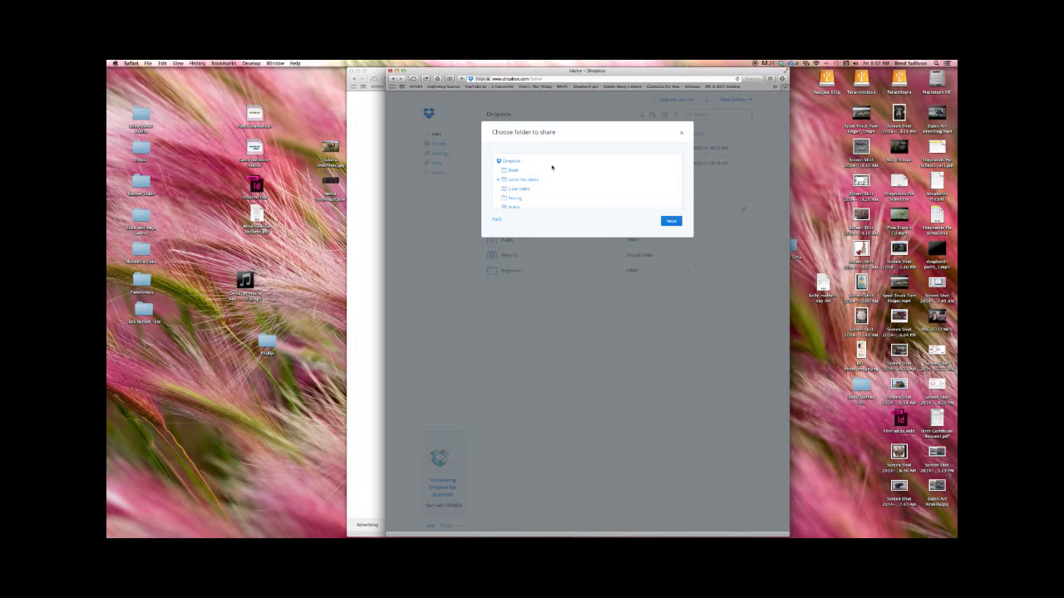
click(515, 171)
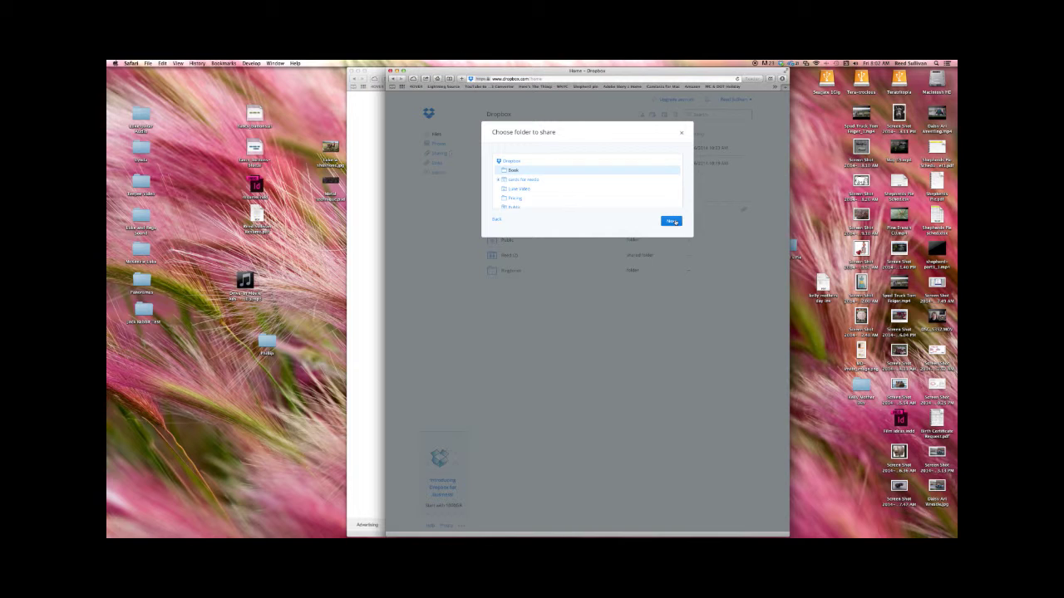
click(671, 221)
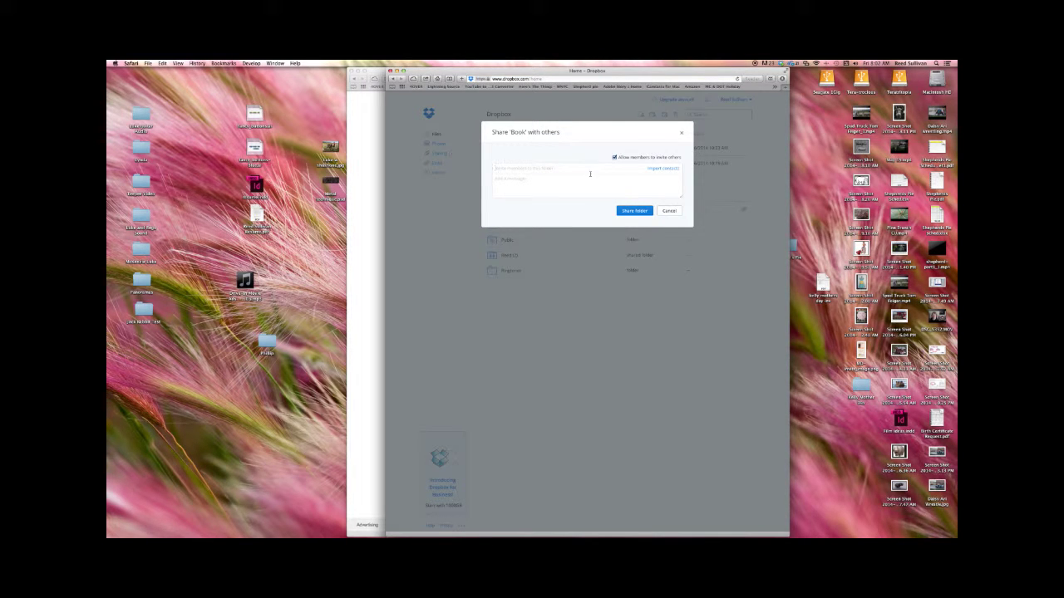
text(ke)
click(365, 146)
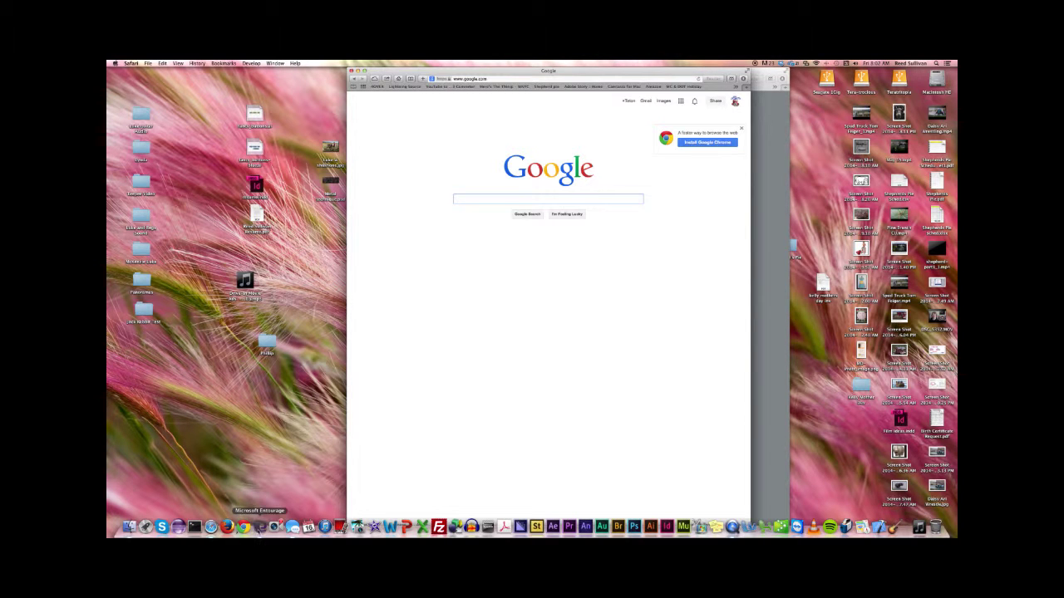
Step: Open the 'Re: Dropbox' reply in Entourage to find the collaborator's address
right_click(260, 527)
click(291, 466)
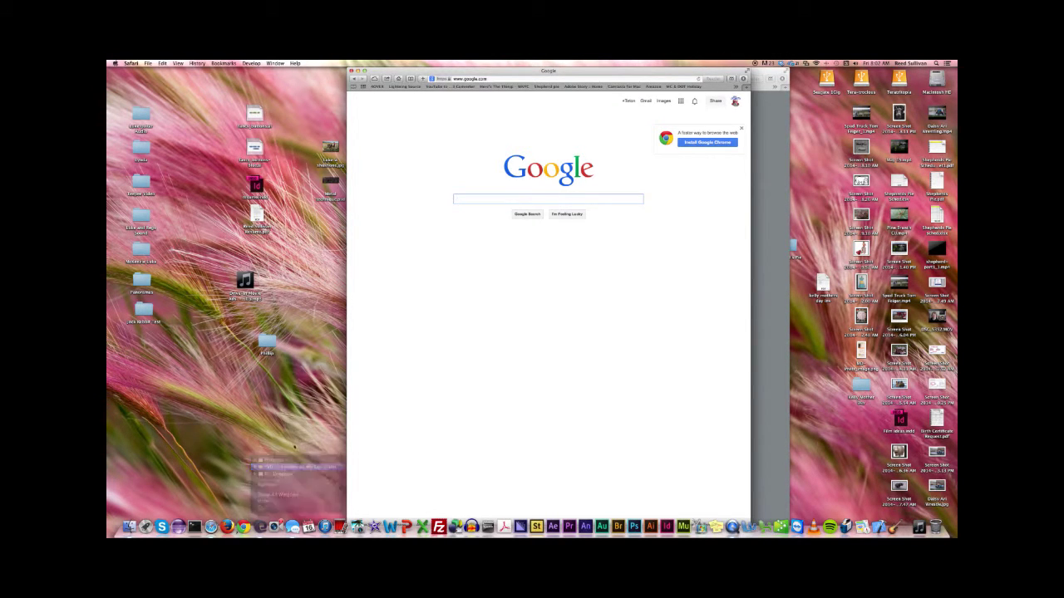
click(322, 143)
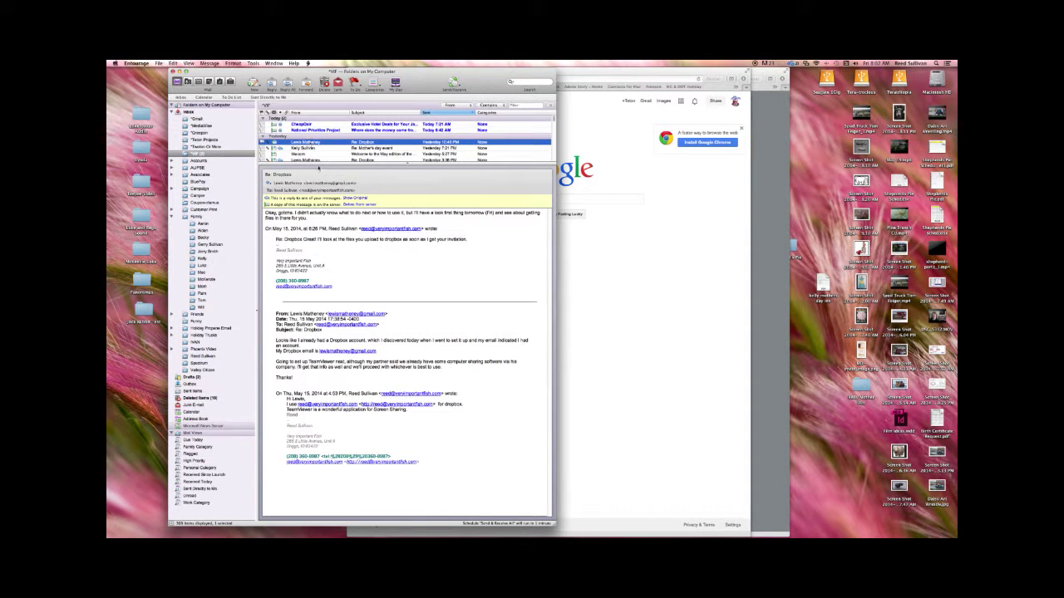
Step: Move the mail and browser windows apart and bring back the Share 'Book' dialog
drag(474, 73, 423, 71)
drag(575, 75, 688, 164)
click(638, 132)
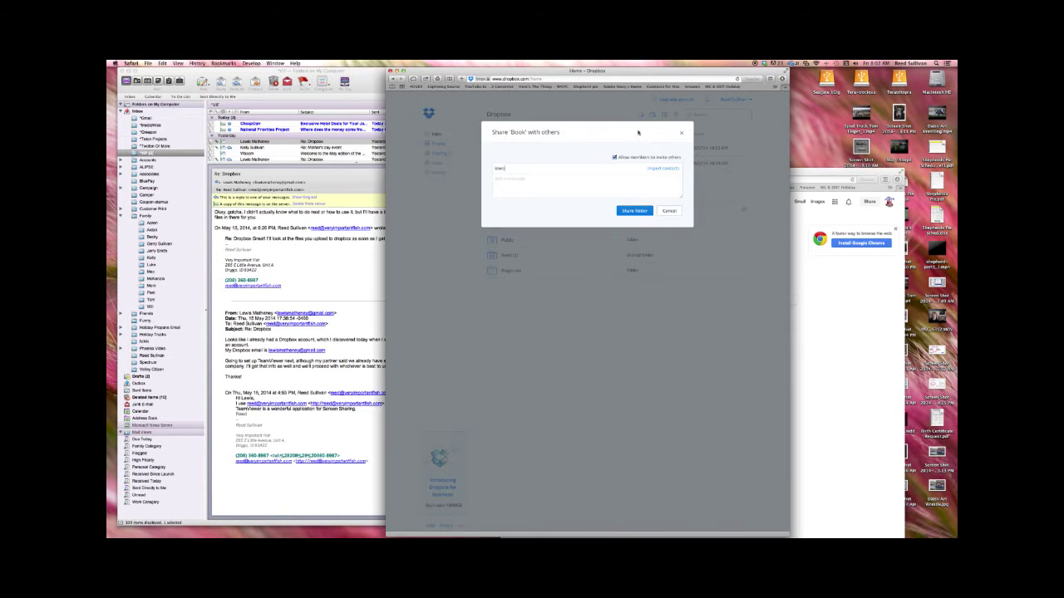
Step: Complete the collaborator's e-mail address, share Book, and check Dropbox's recent changes
double_click(578, 169)
key(Right)
click(634, 212)
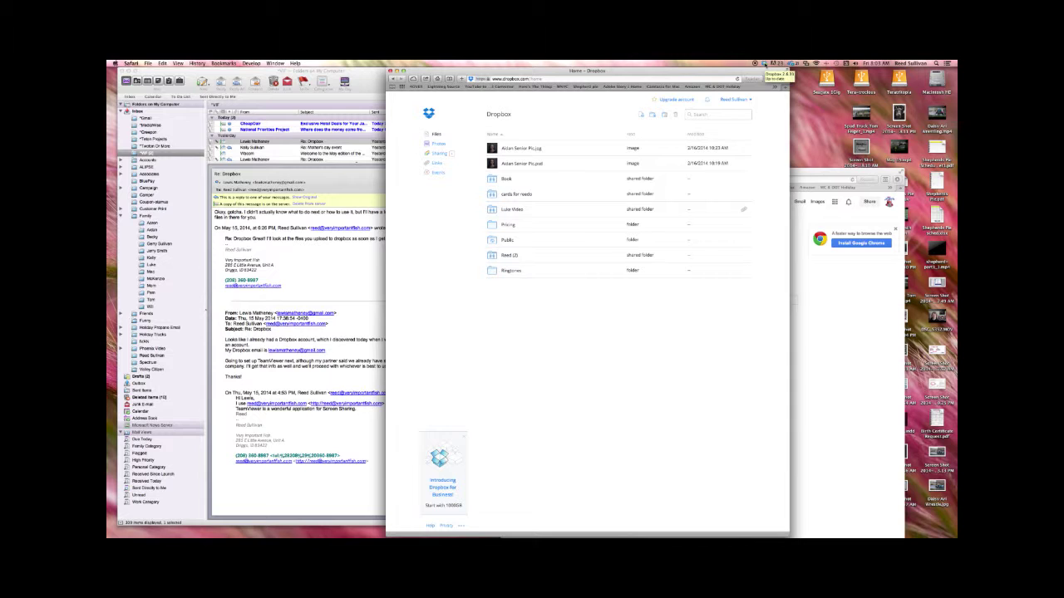
click(763, 64)
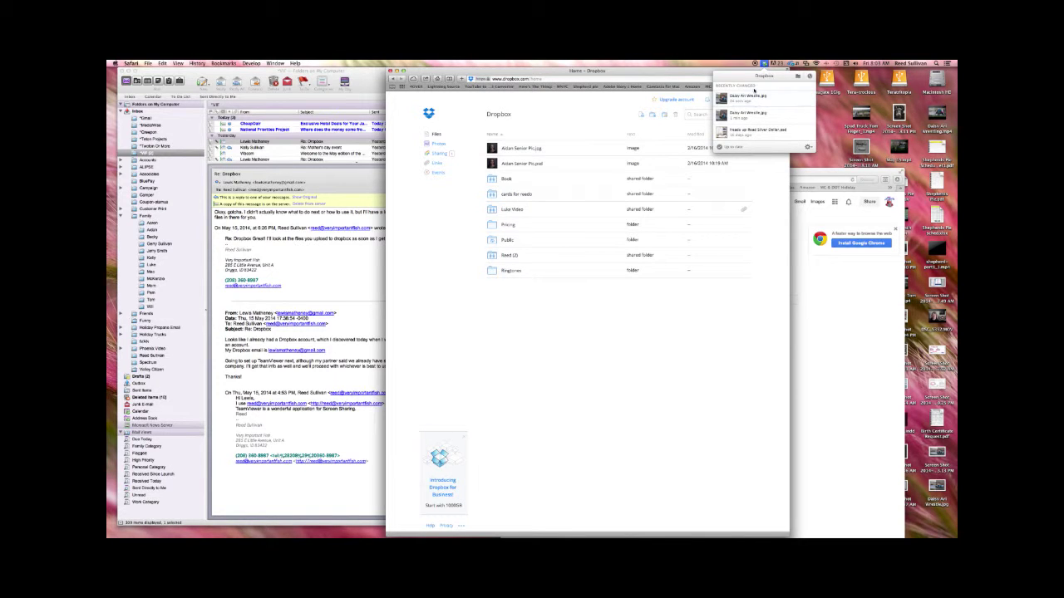
click(763, 64)
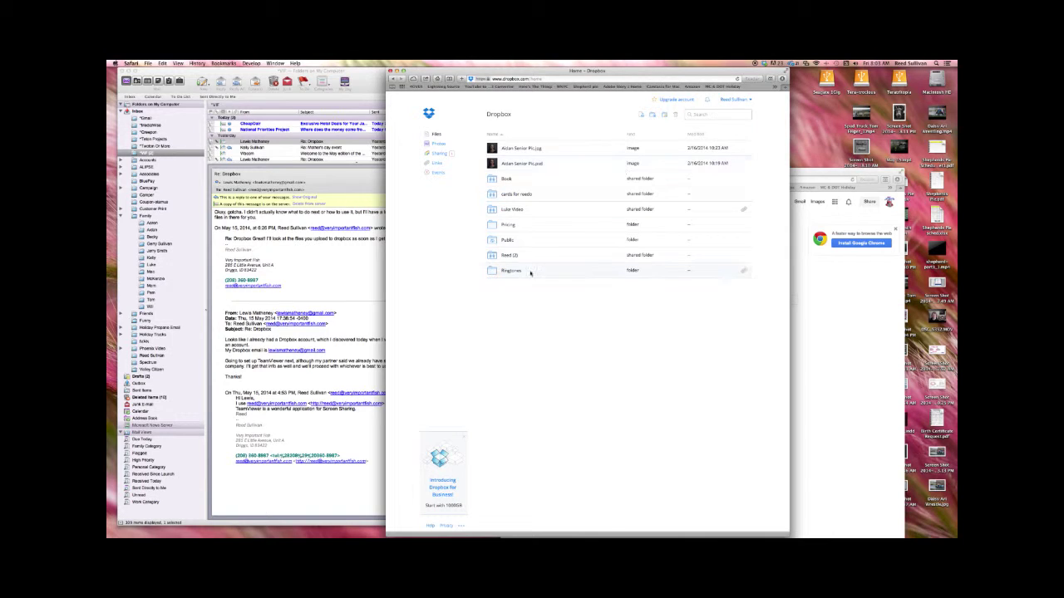
Step: Open a new Finder window, then move and enlarge it
mouse_move(194, 527)
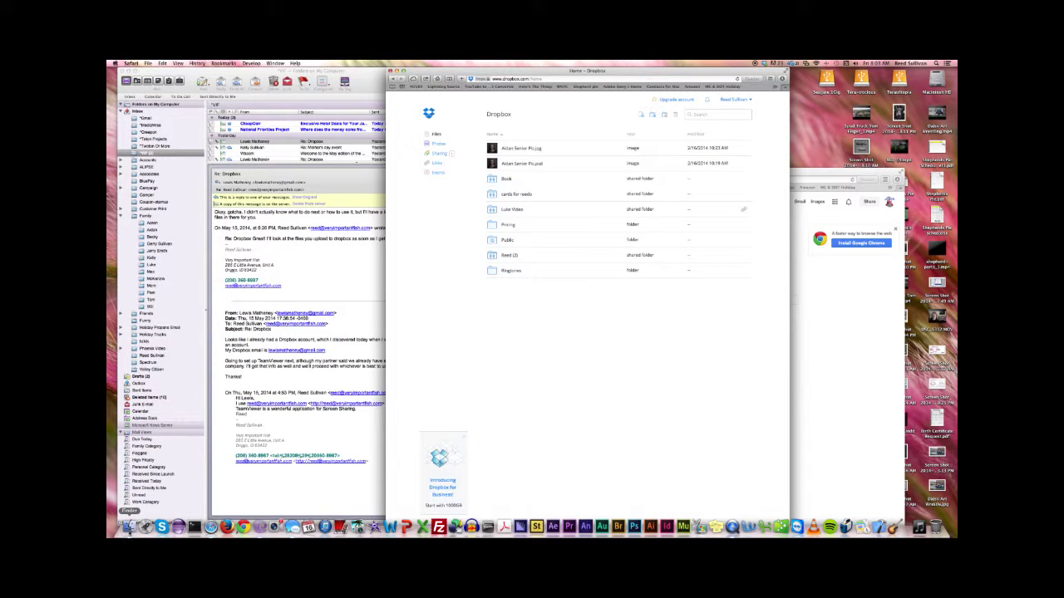
click(129, 528)
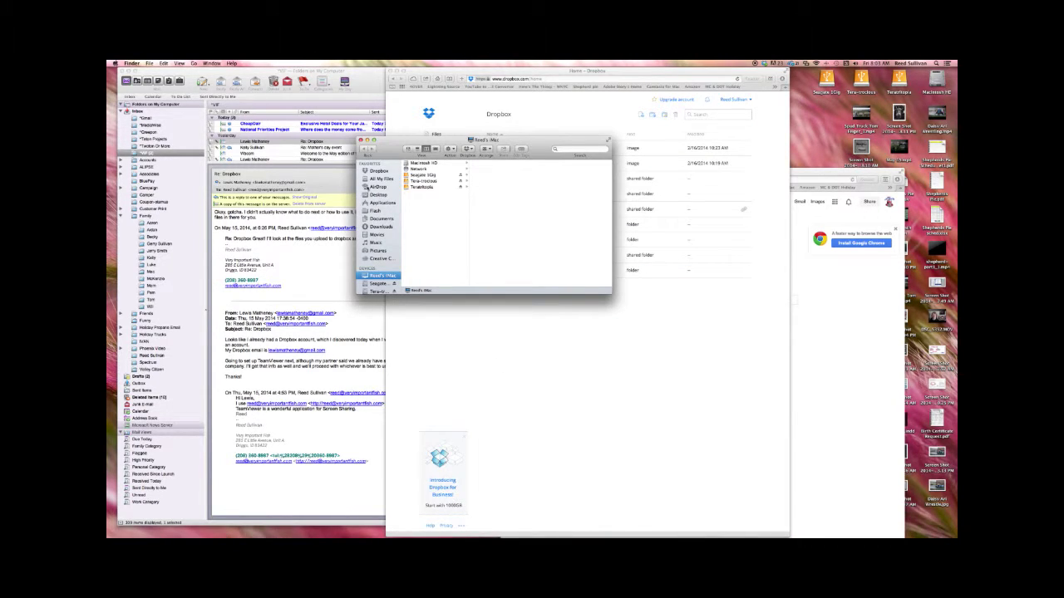
drag(422, 147, 354, 110)
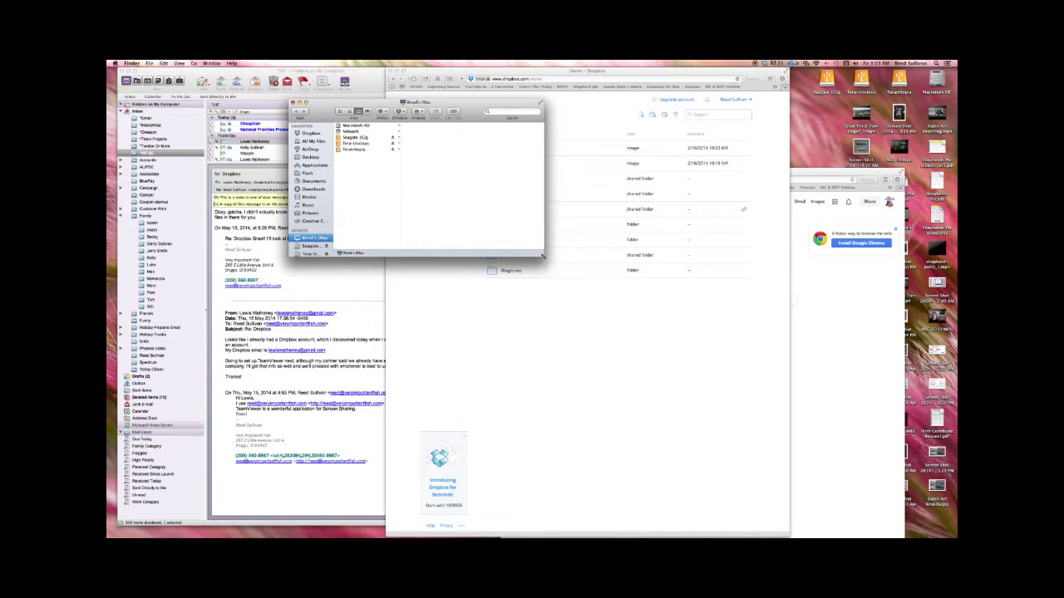
drag(545, 255, 648, 348)
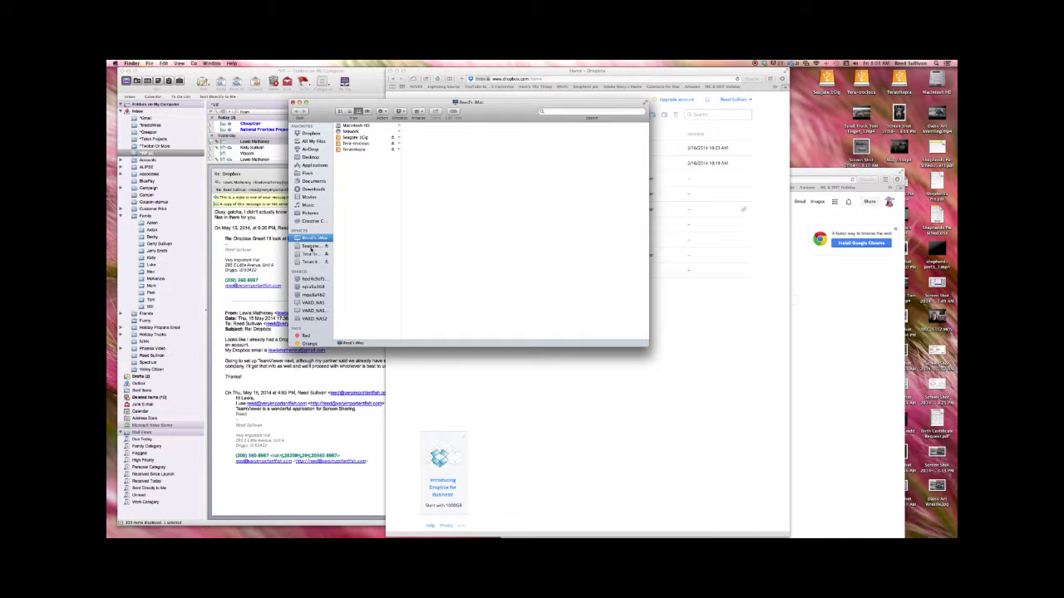
Step: Browse to the local Dropbox folder and inspect the Book folder's contents and options
click(304, 157)
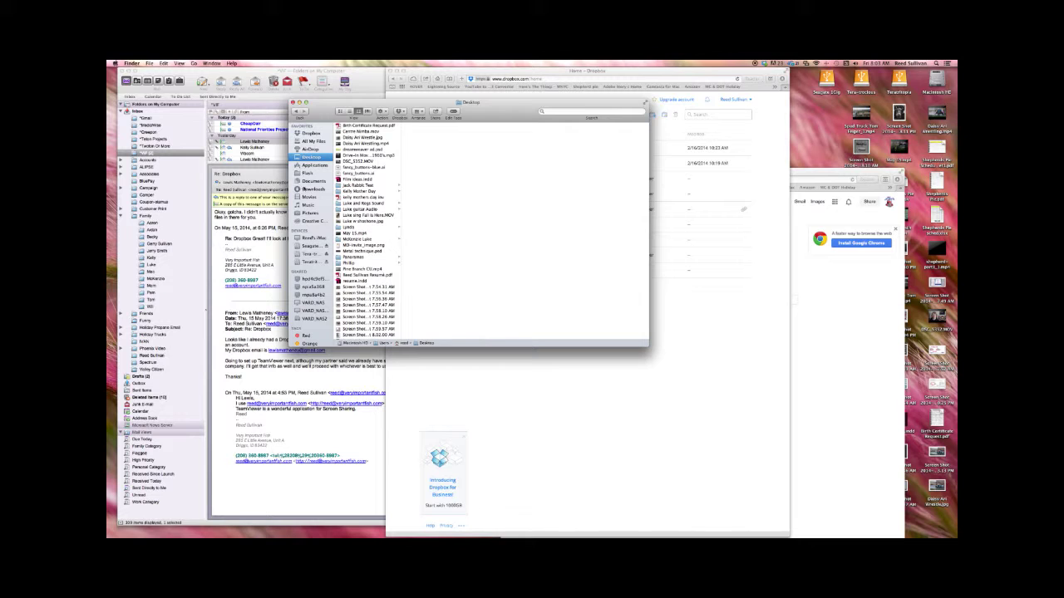
click(312, 133)
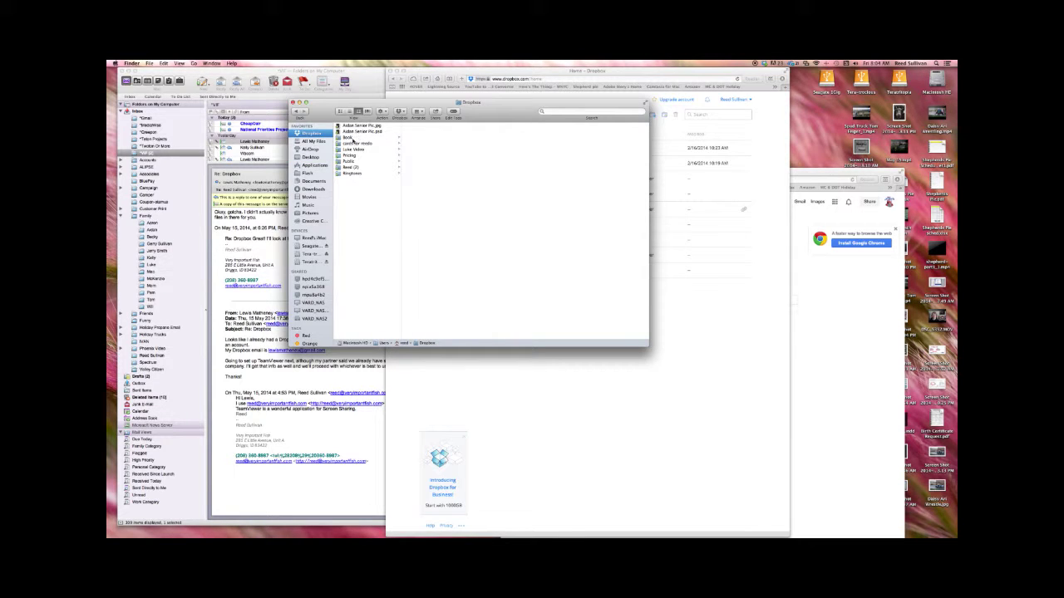
click(350, 137)
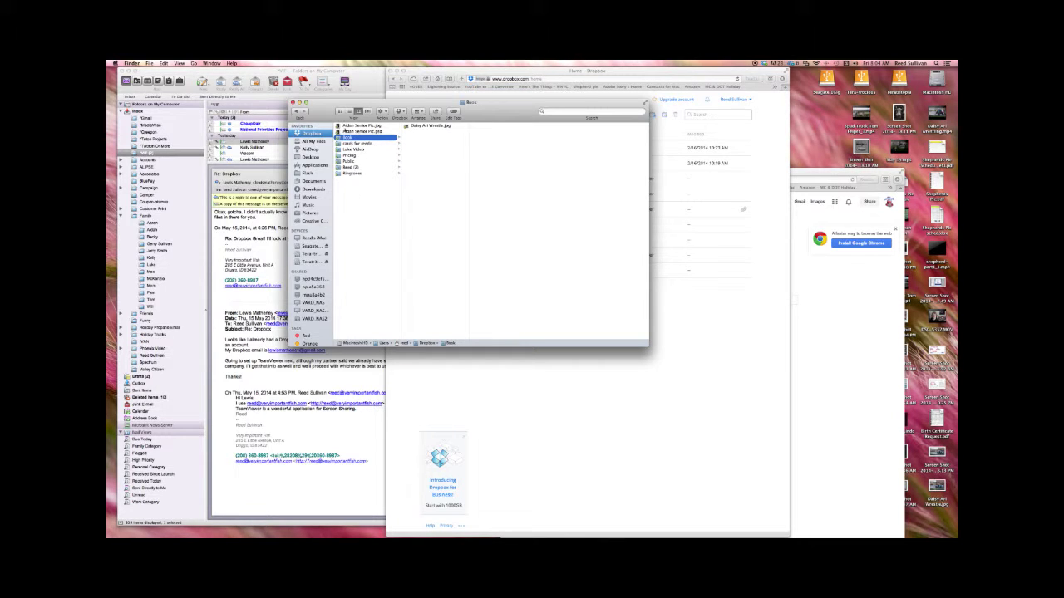
right_click(347, 137)
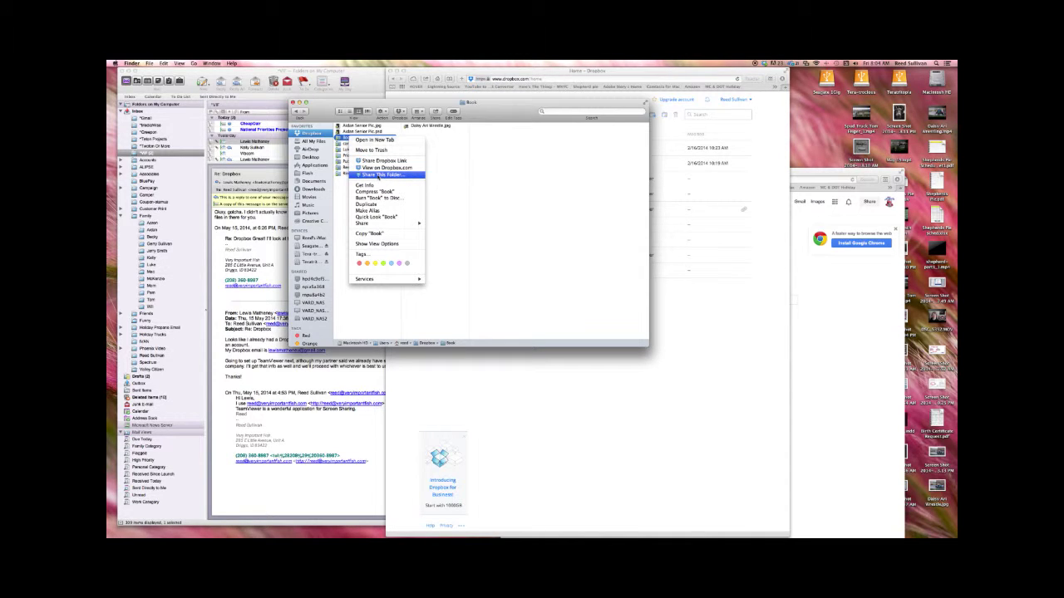
click(511, 241)
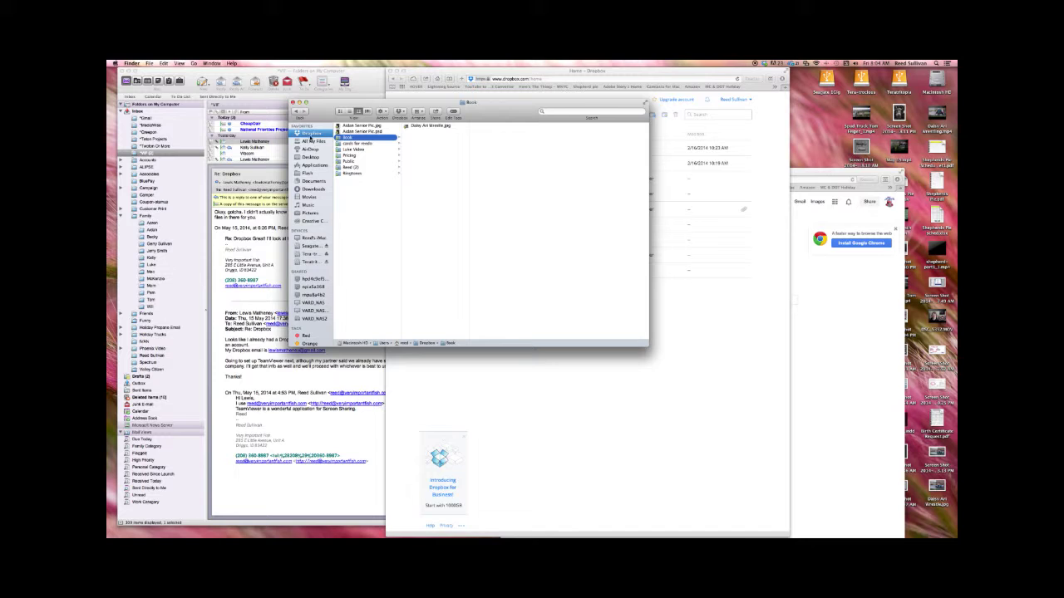
click(349, 226)
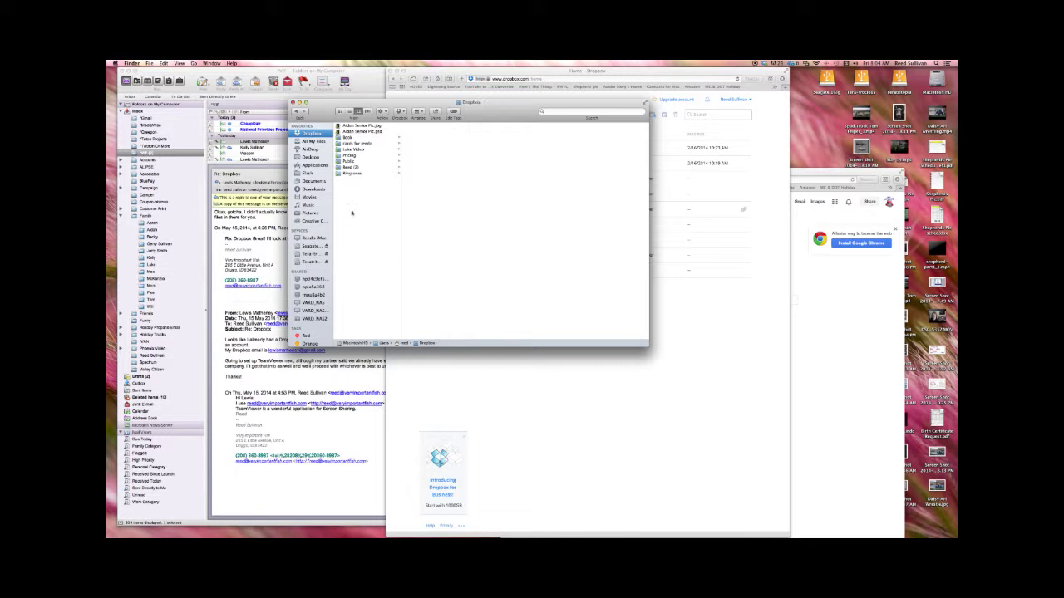
Step: Create a new folder named 'To Share w Lewis' inside the Dropbox folder
right_click(338, 199)
click(357, 199)
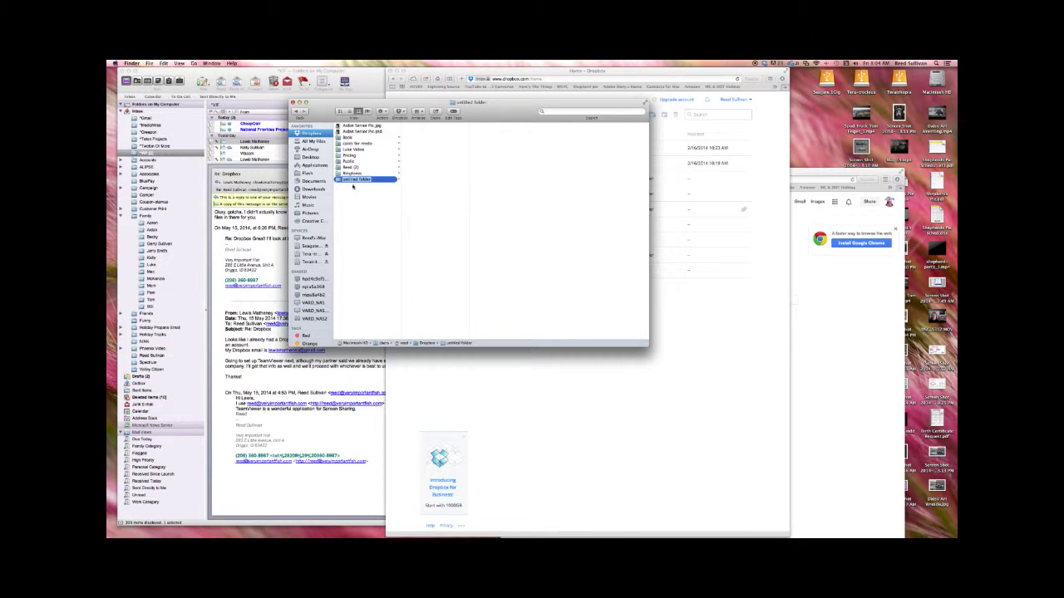
text(Te Share w Lewis)
key(Return)
Step: Open the Dropbox web sharing dialog for 'To Share w Lewis', then cancel it
right_click(358, 179)
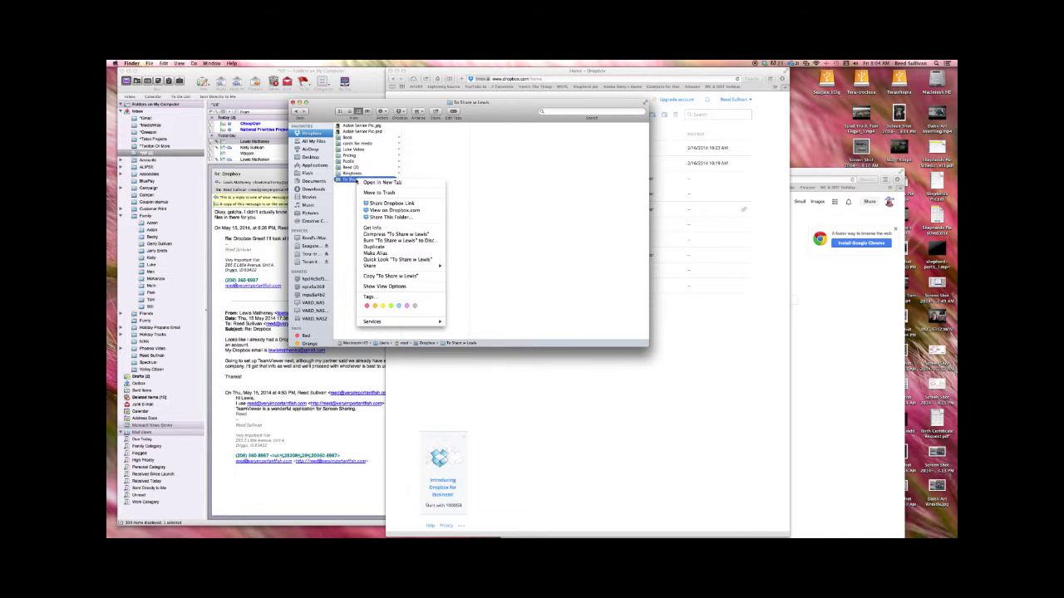
click(378, 217)
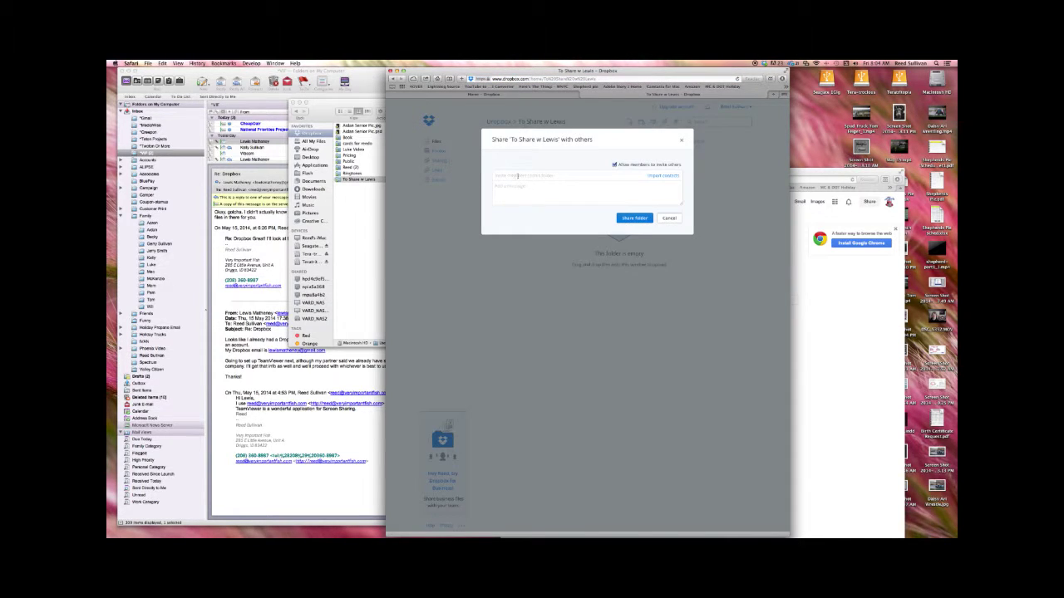
click(665, 218)
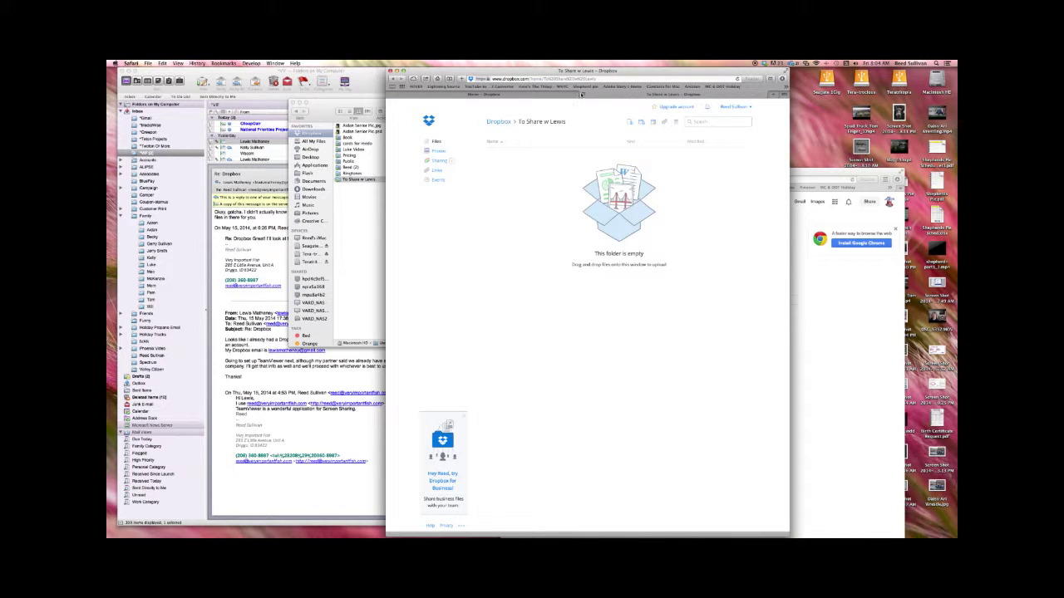